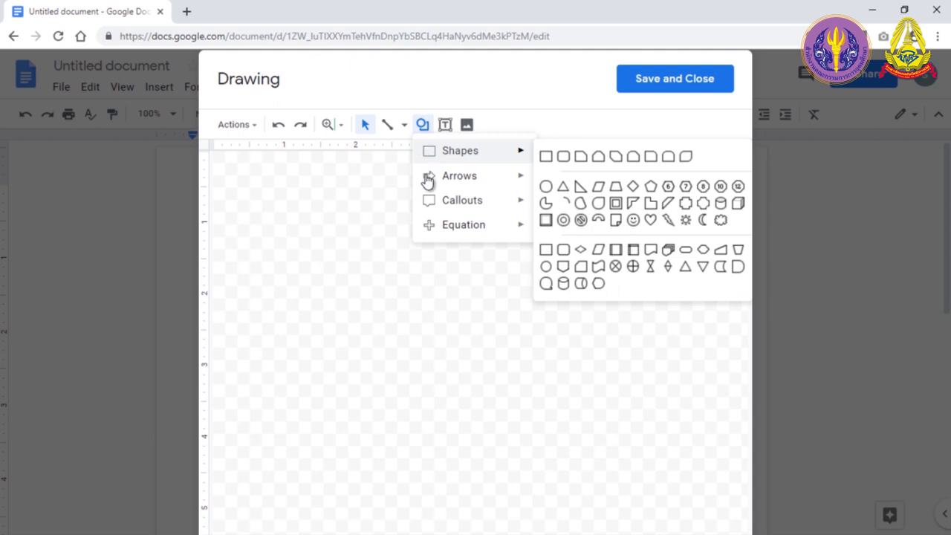
Step: Draw a Manual Input flowchart shape about 4.5 inches wide and 1.9 inches high in the middle of the canvas
mouse_move(429, 205)
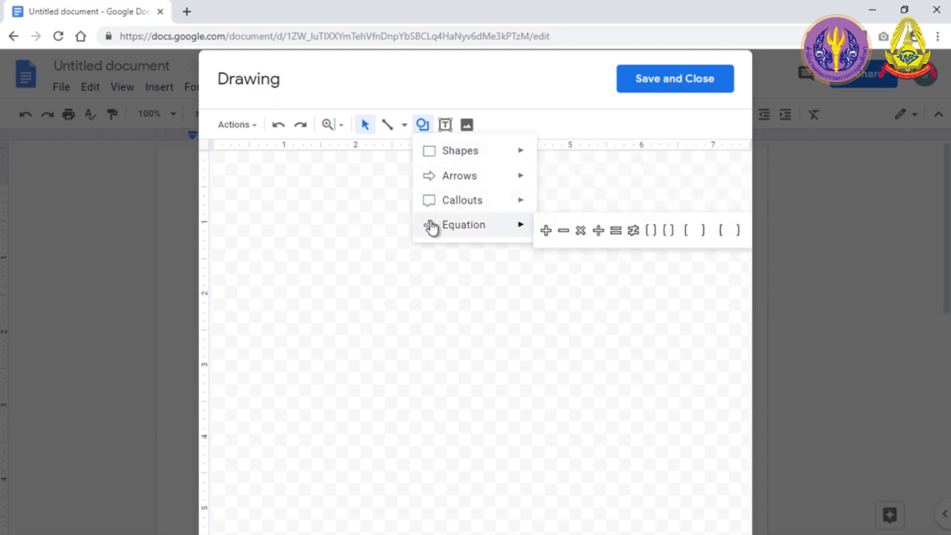
mouse_move(523, 160)
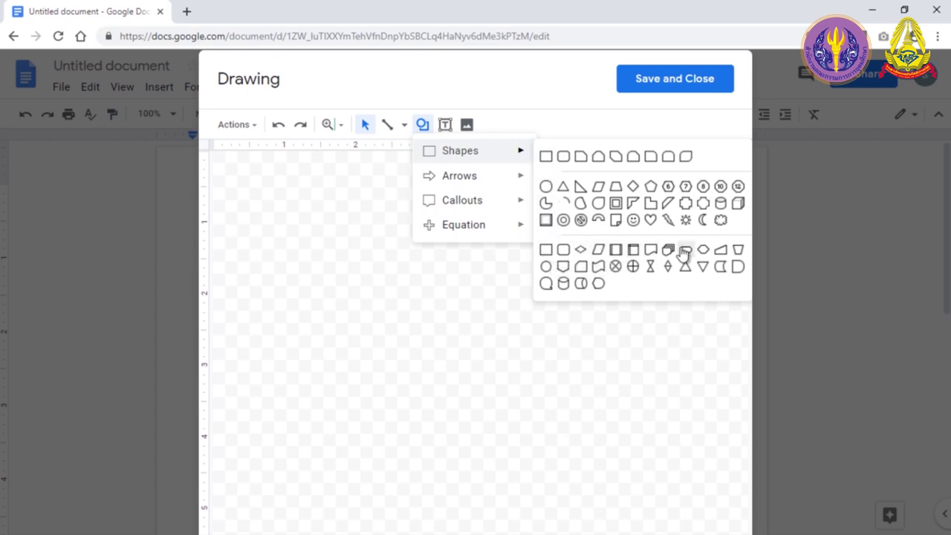
left_click(718, 250)
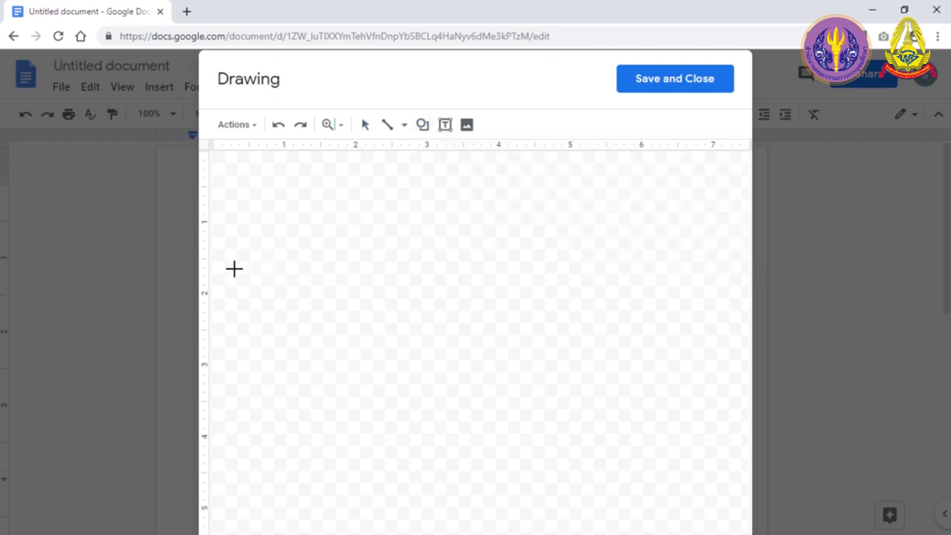
left_click_drag(236, 270, 560, 405)
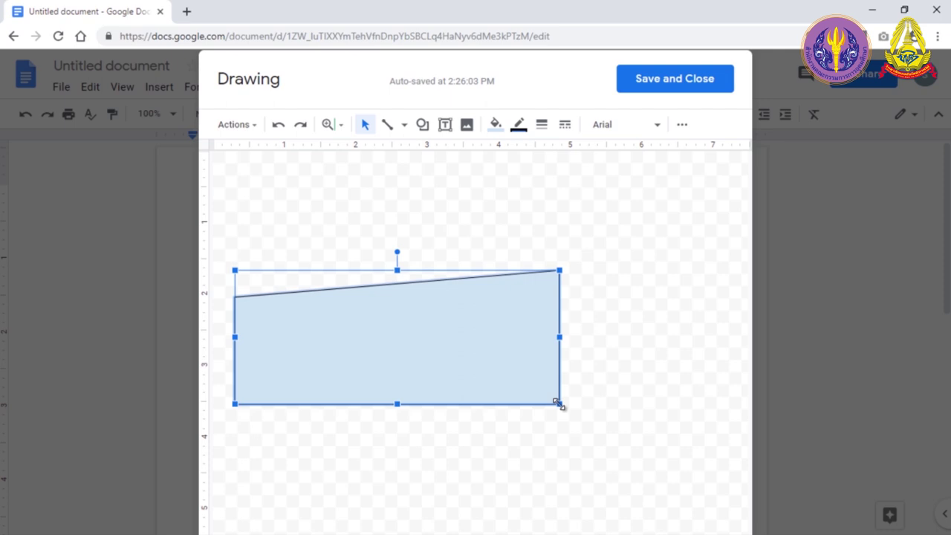
Step: Move the shape lower on the canvas and enlarge it to about 6.7 by 3.6 inches
left_click_drag(488, 374, 487, 414)
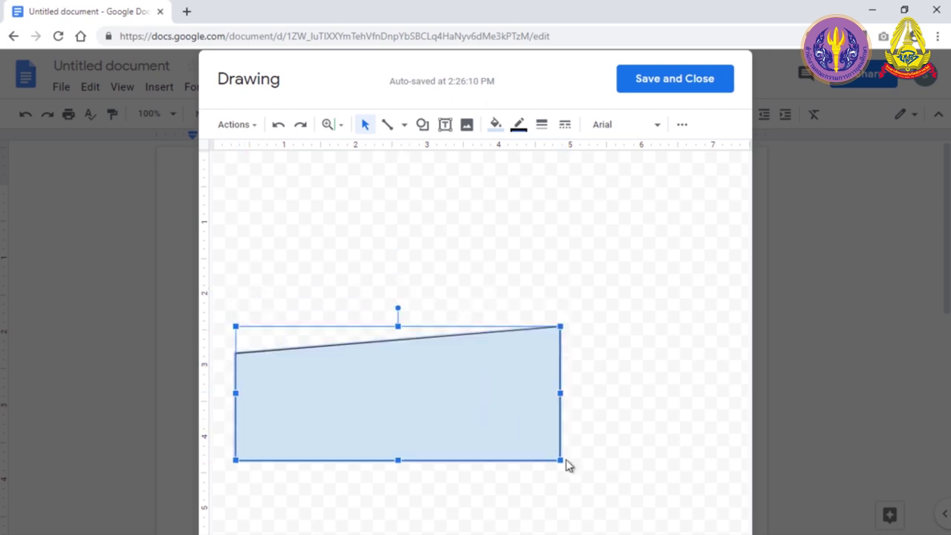
left_click_drag(561, 460, 712, 516)
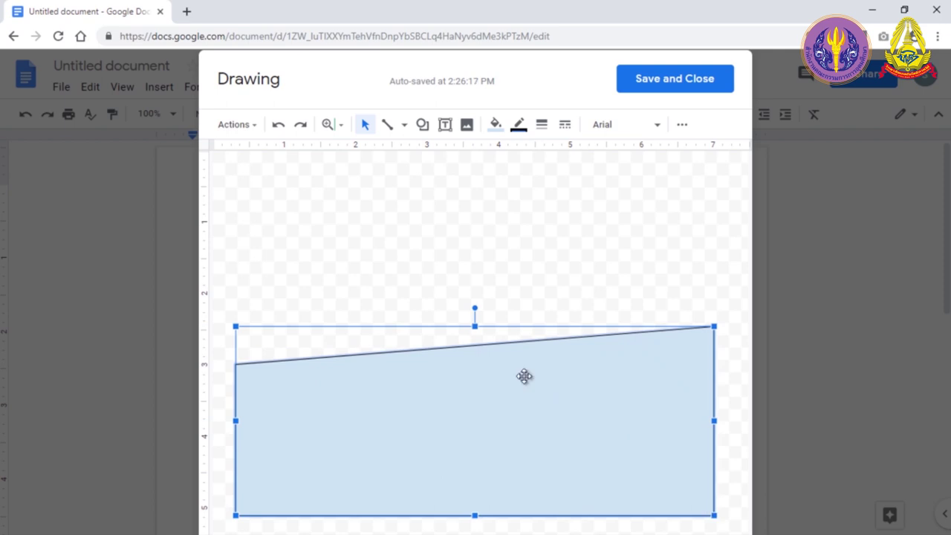
left_click_drag(477, 328, 472, 258)
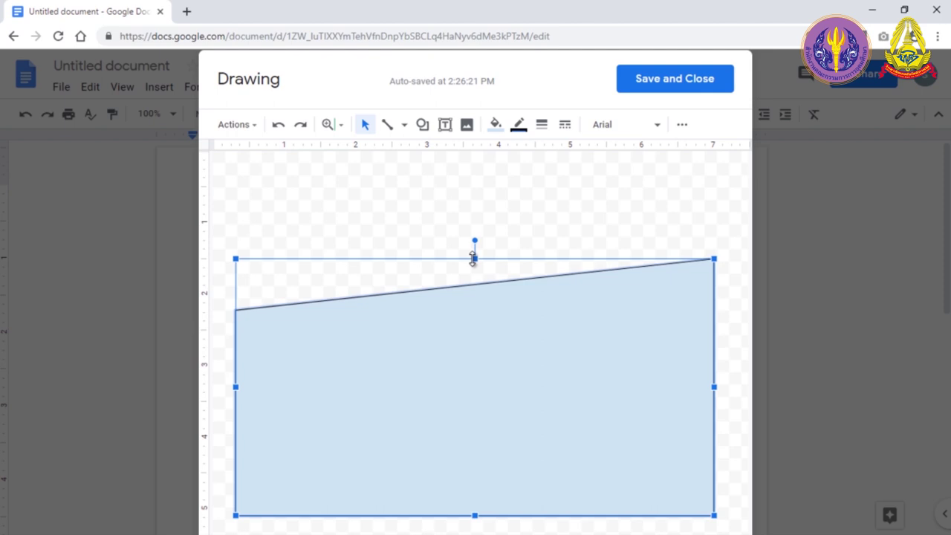
Step: Fill the shape with light red 2 and make its border white
left_click(496, 127)
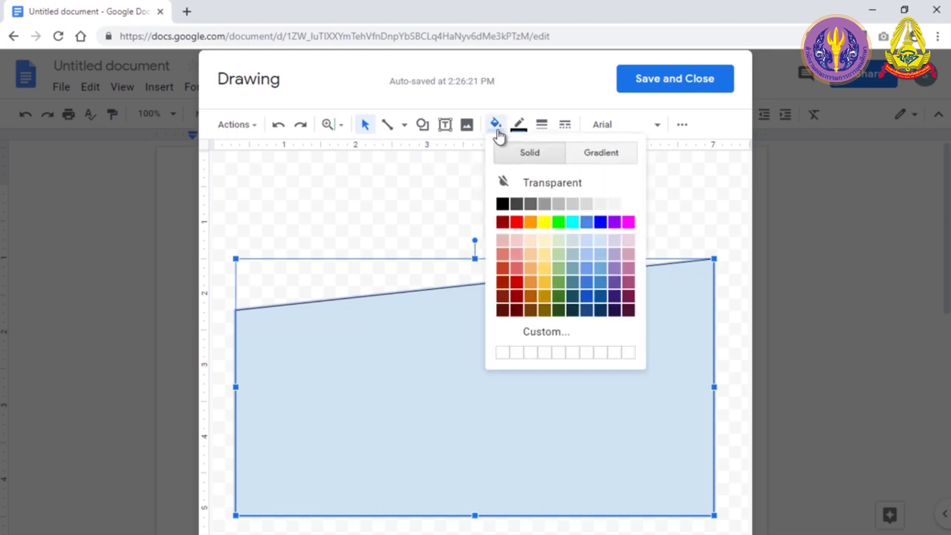
left_click(517, 255)
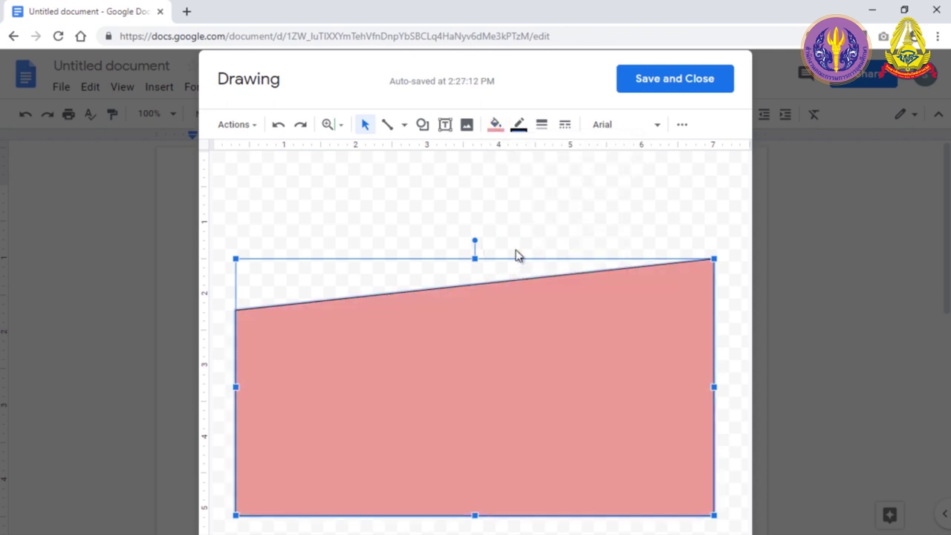
left_click(521, 128)
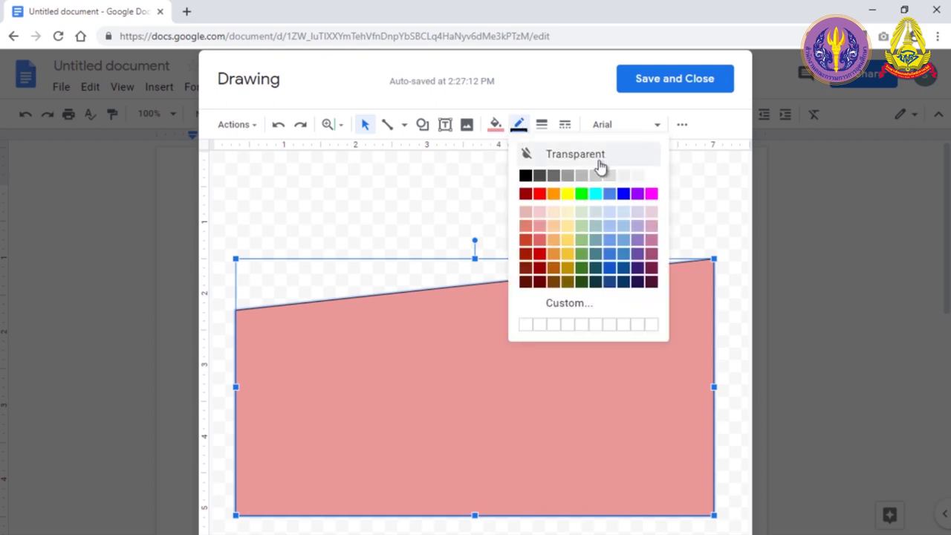
left_click(652, 177)
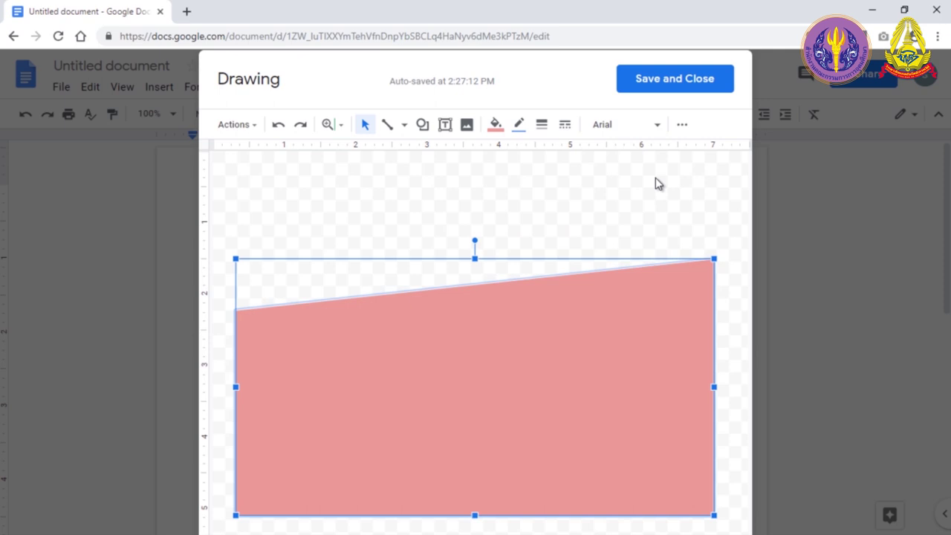
Step: Set the shape's border weight to 12 px and look over the border dash styles
left_click(540, 130)
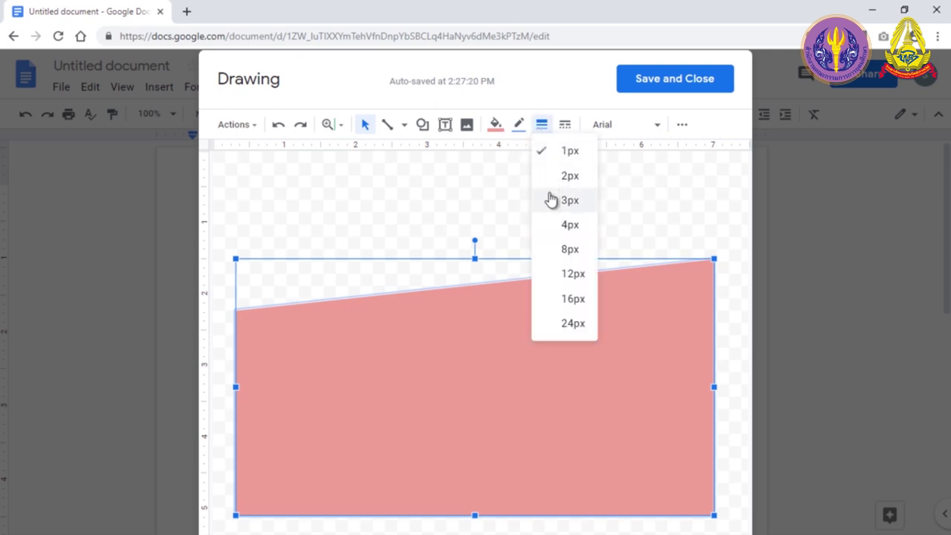
left_click(559, 275)
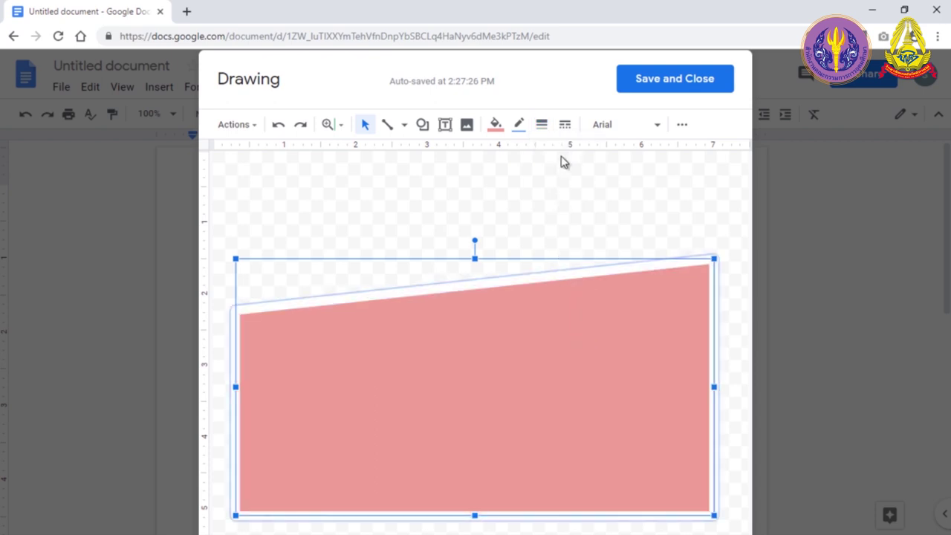
left_click(565, 125)
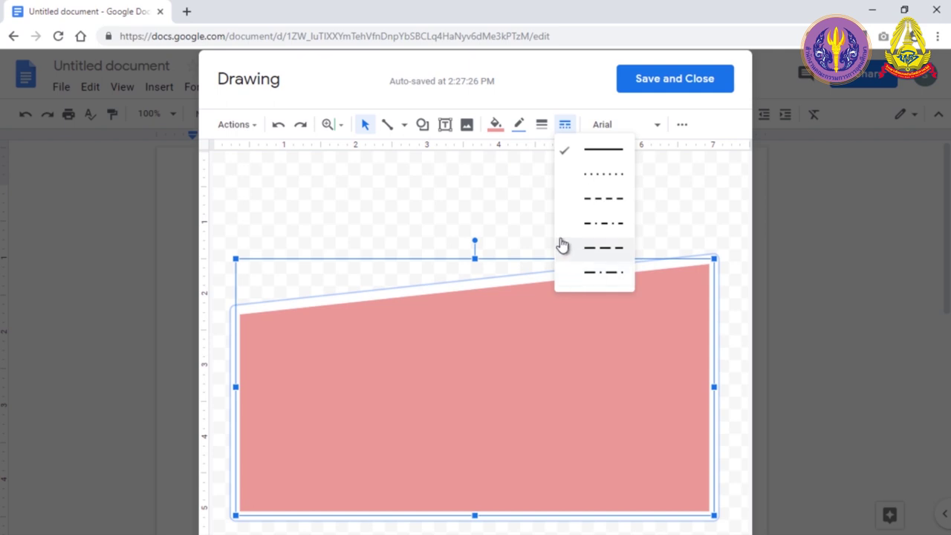
left_click(531, 228)
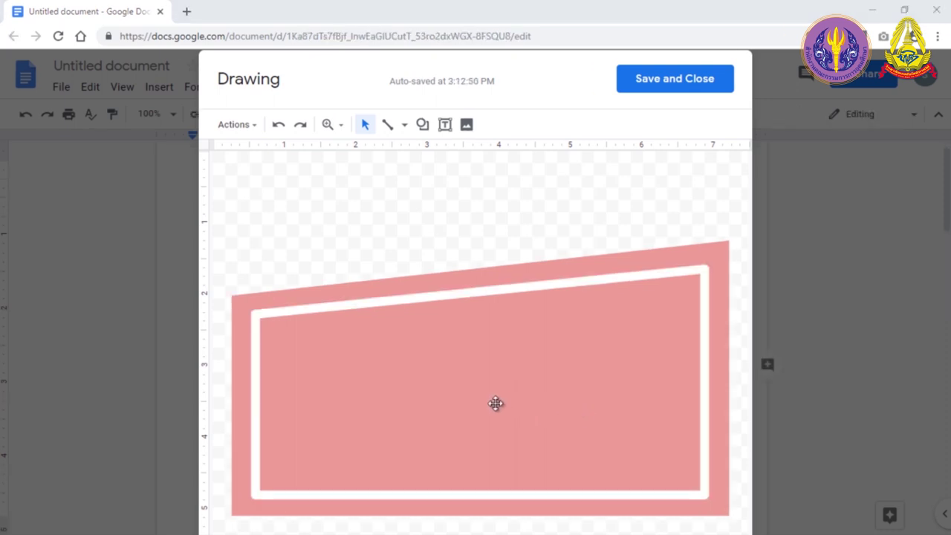
Step: Add the text "Song" inside the white-bordered inner shape and set its font to Georgia
double_click(342, 409)
type("Song")
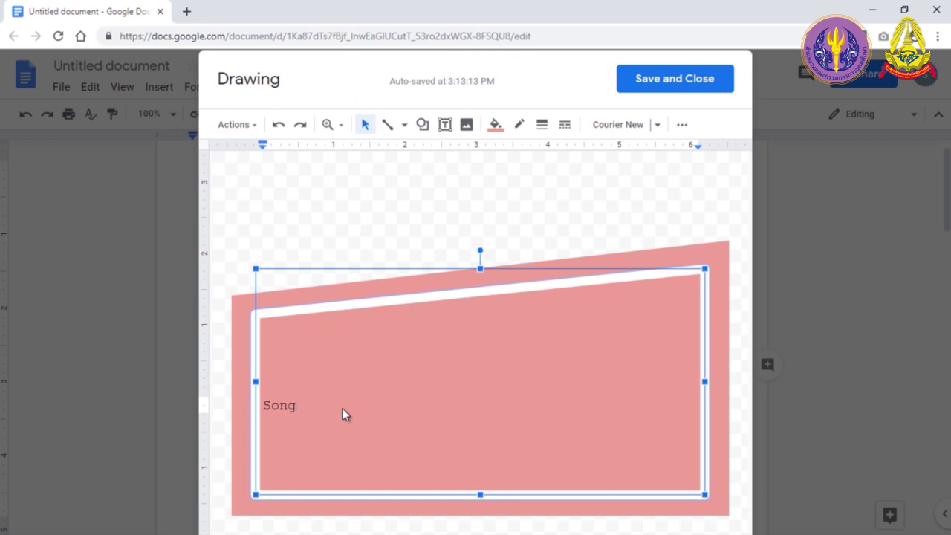
left_click_drag(342, 408, 250, 408)
left_click(654, 133)
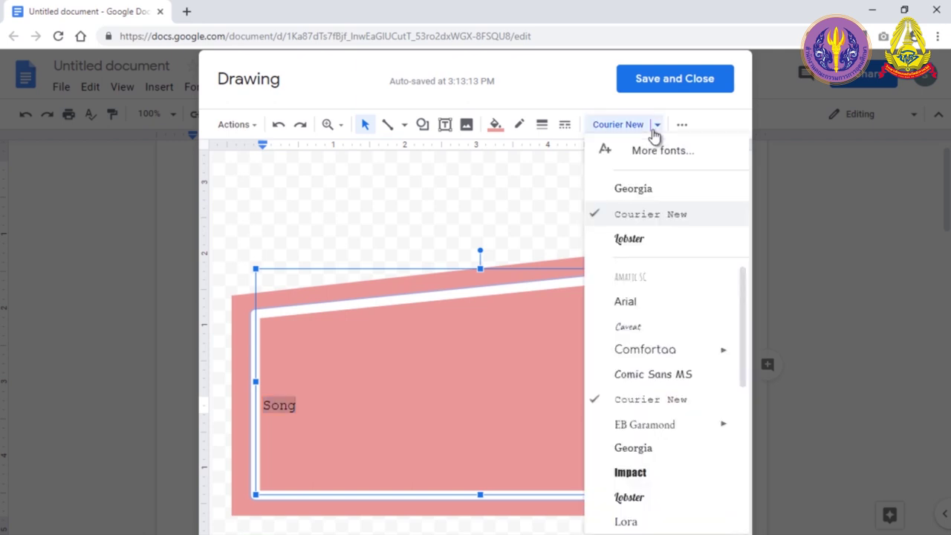
left_click(654, 188)
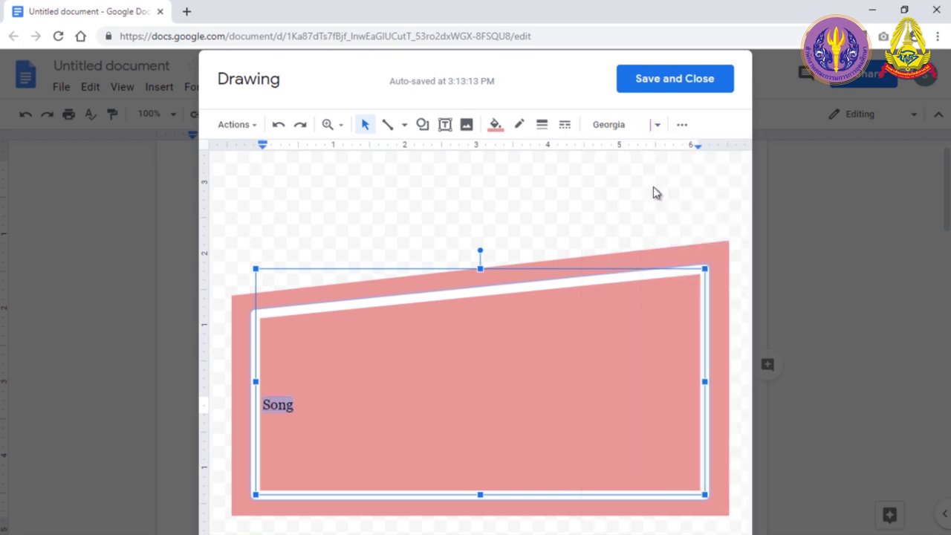
Step: Set the "Song" text to size 18 and make it bold
left_click(682, 125)
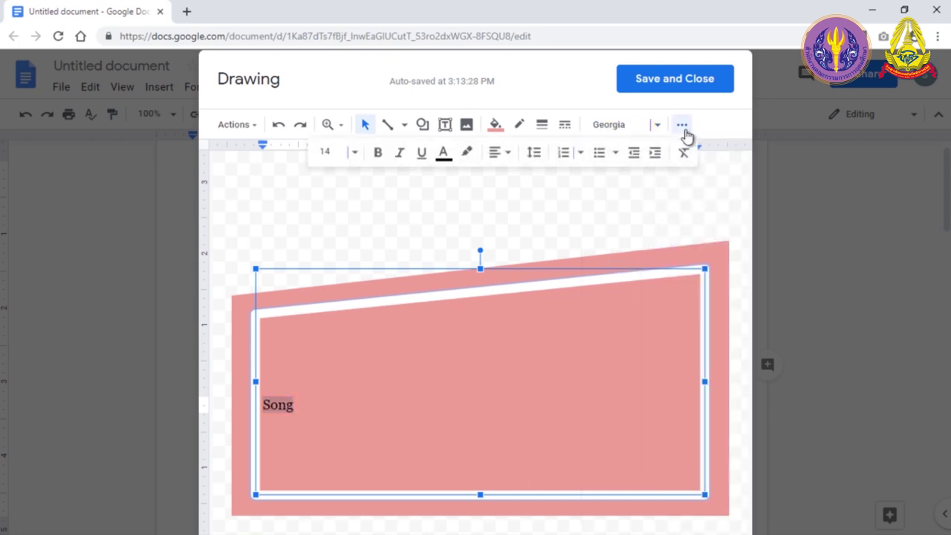
left_click(356, 153)
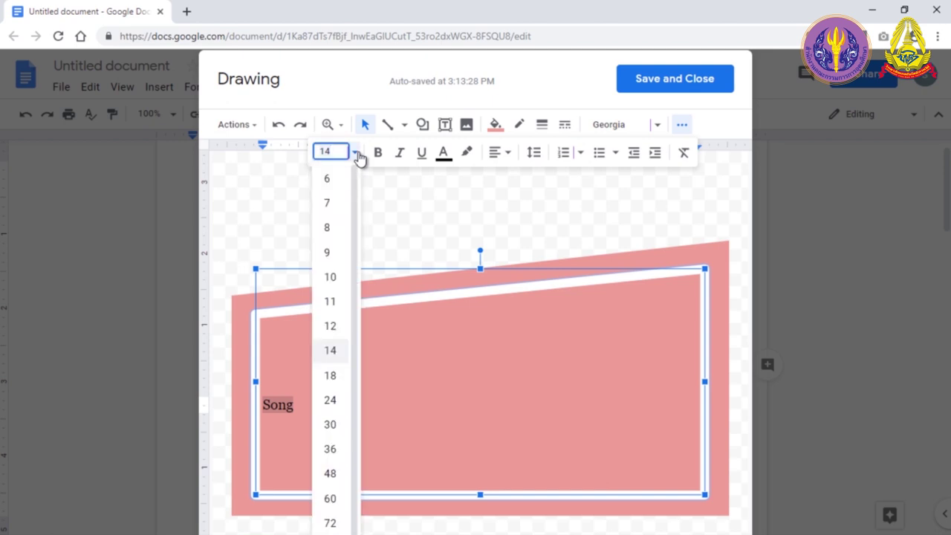
left_click(331, 376)
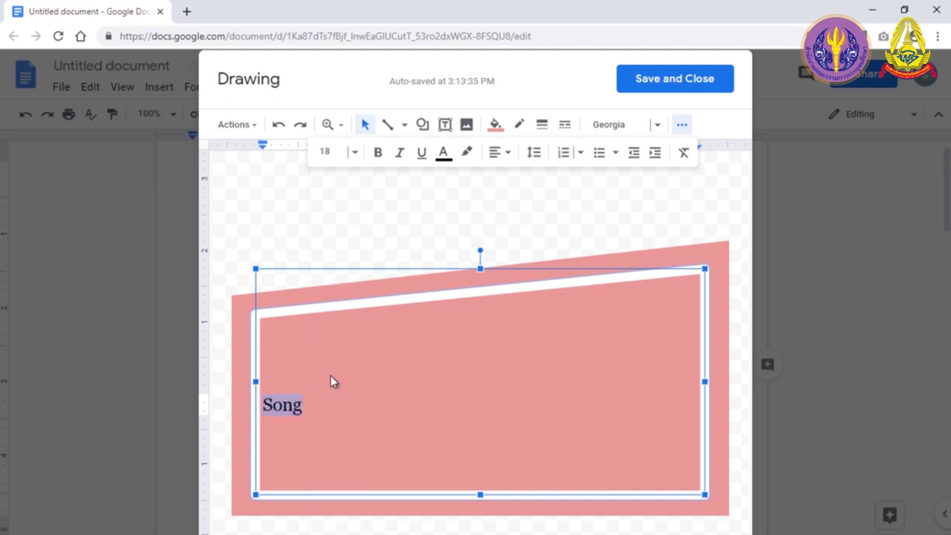
left_click(376, 159)
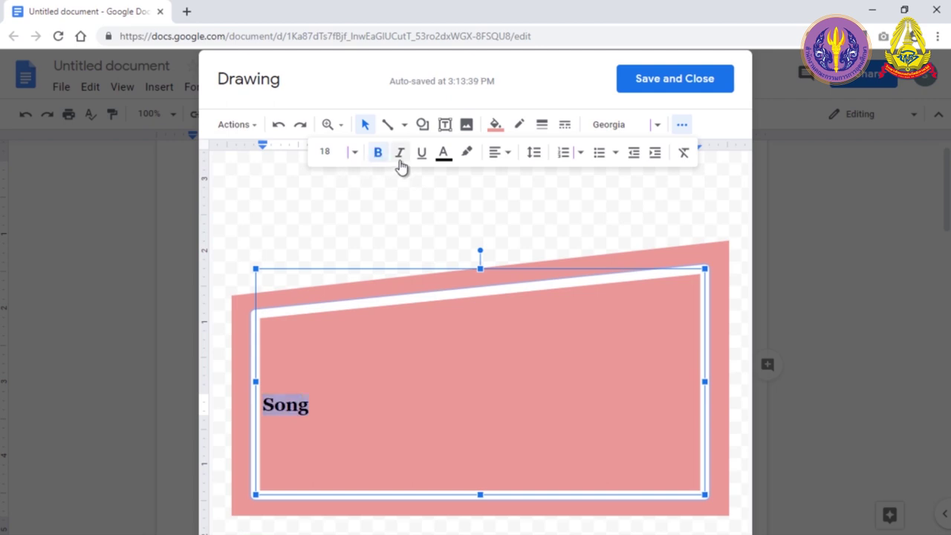
Step: Colour the "Song" text dark red berry 2 and centre it horizontally in the shape
left_click(443, 152)
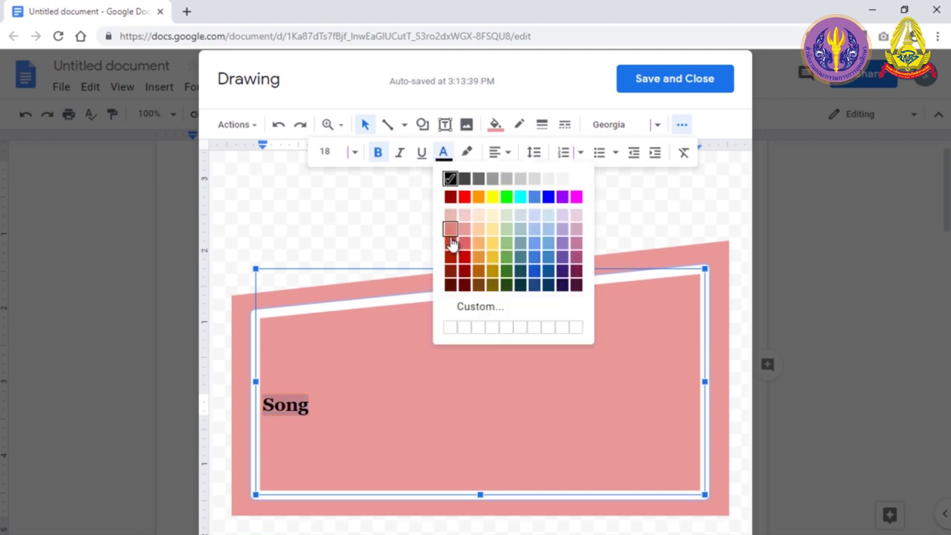
left_click(451, 271)
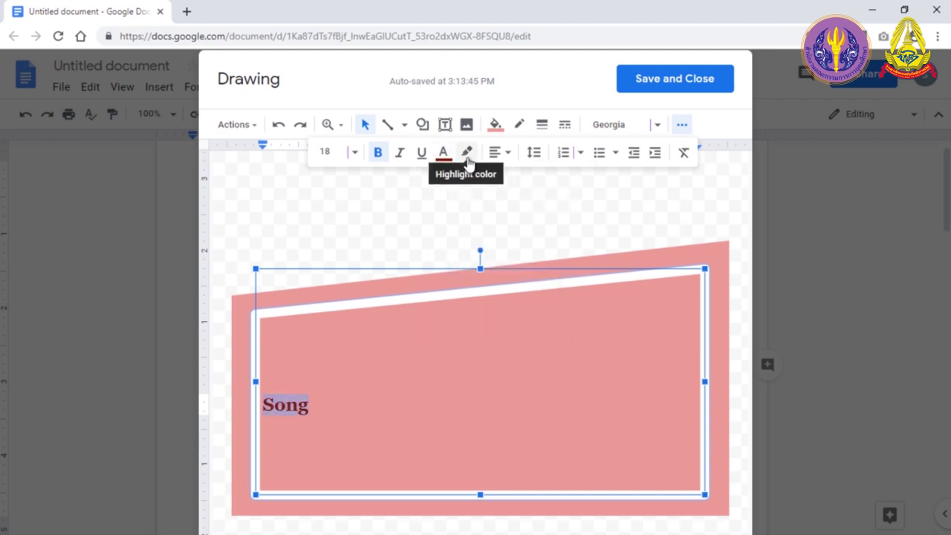
left_click(509, 156)
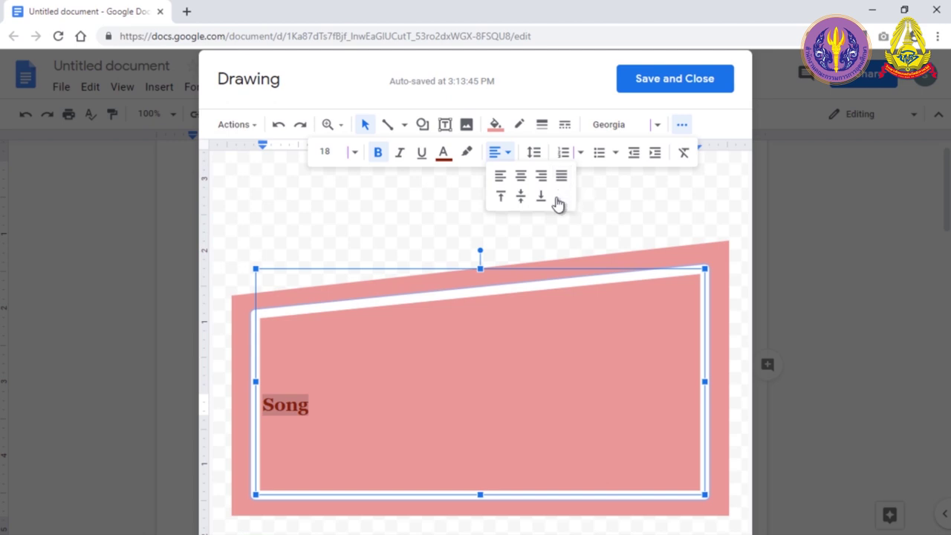
left_click(522, 178)
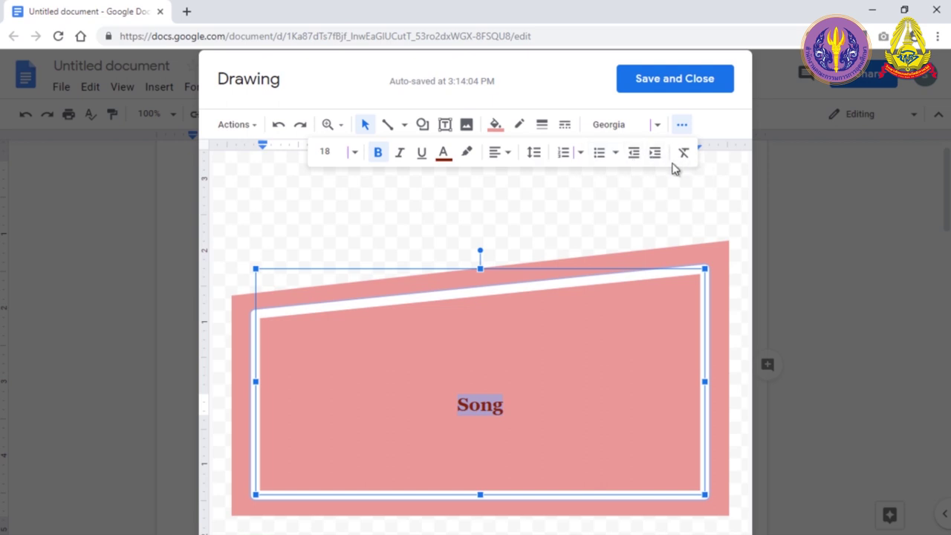
left_click(690, 217)
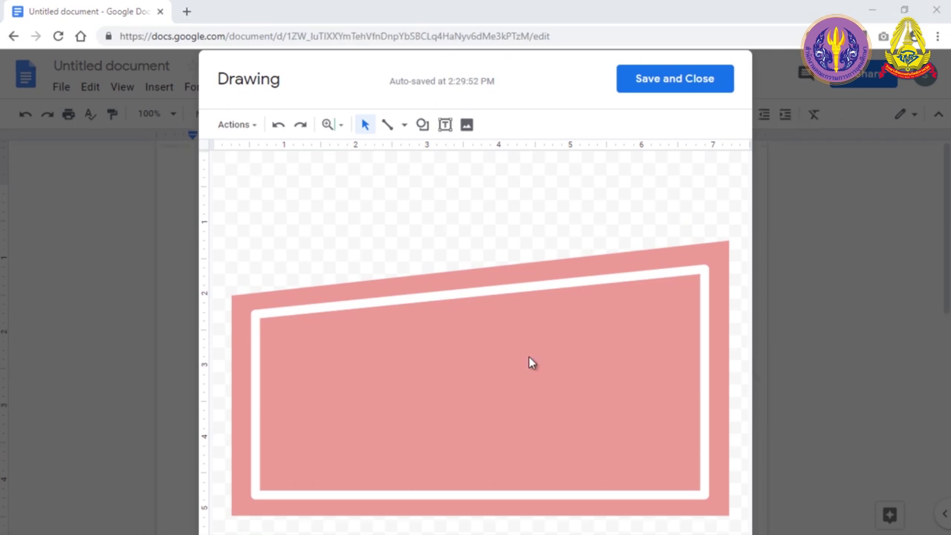
Step: Add a text box about 2.1 by 0.5 inches inside the white frame, containing the text "Music"
left_click(446, 125)
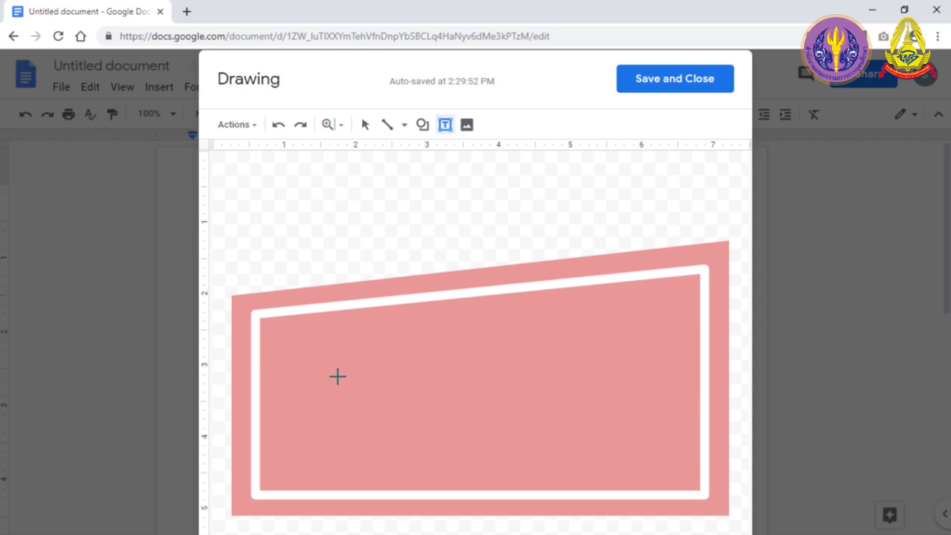
left_click_drag(337, 377, 484, 415)
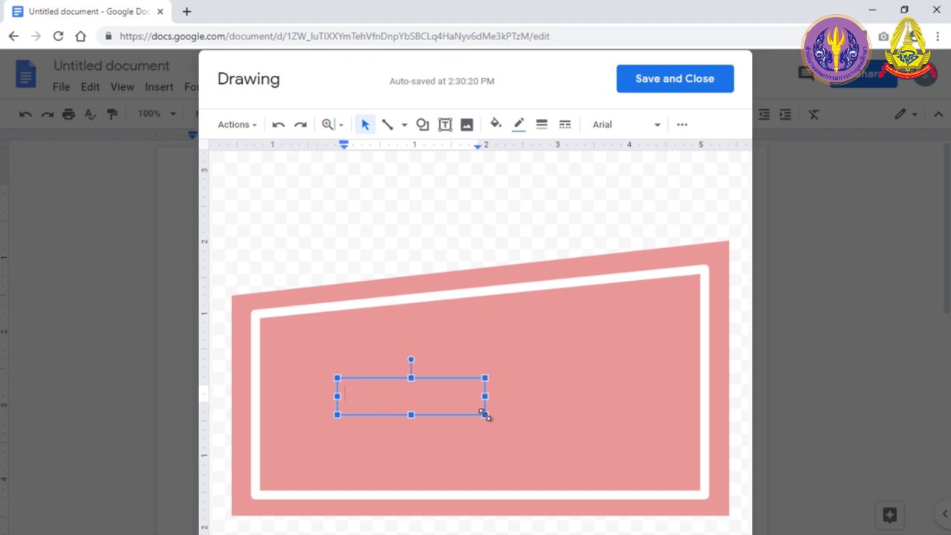
type("Music")
key("Escape")
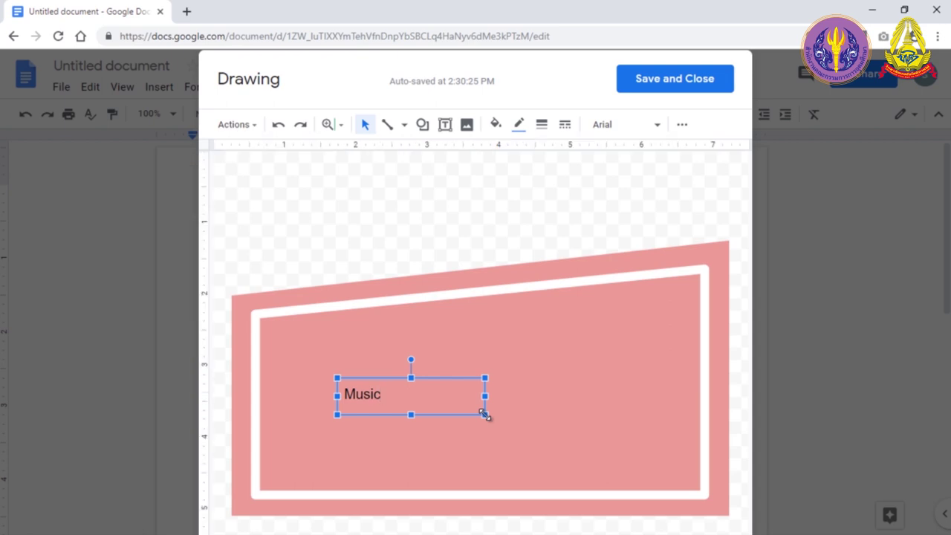
Step: Set the "Music" text box to the Courier New font at size 18
left_click(663, 135)
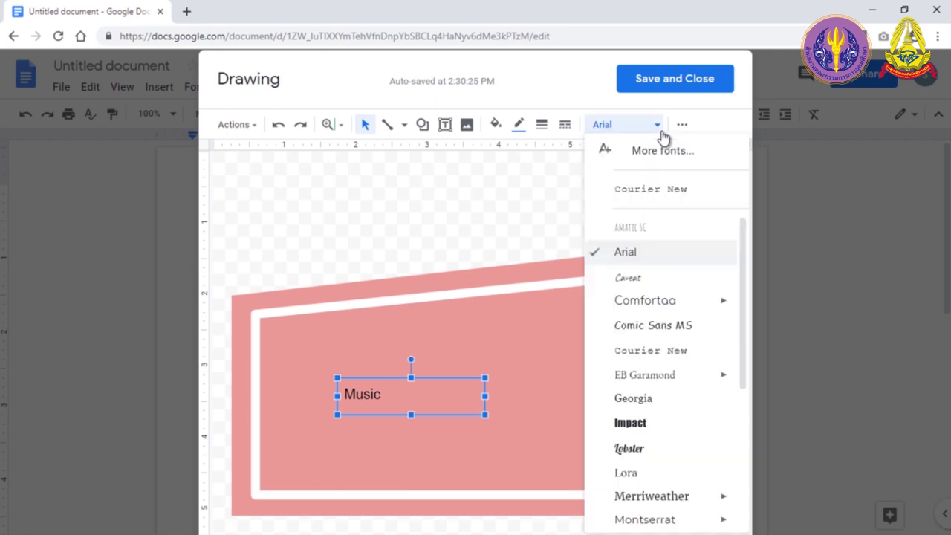
left_click(665, 189)
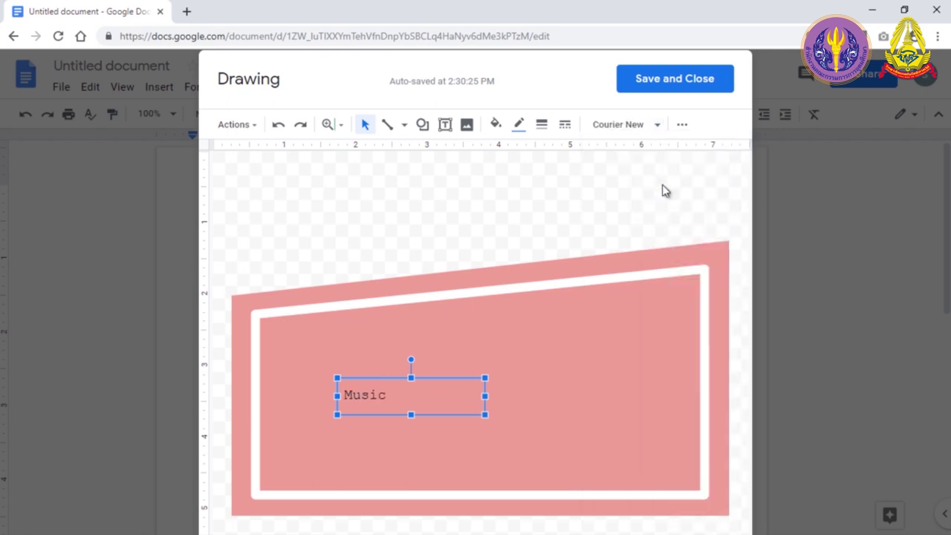
left_click(684, 128)
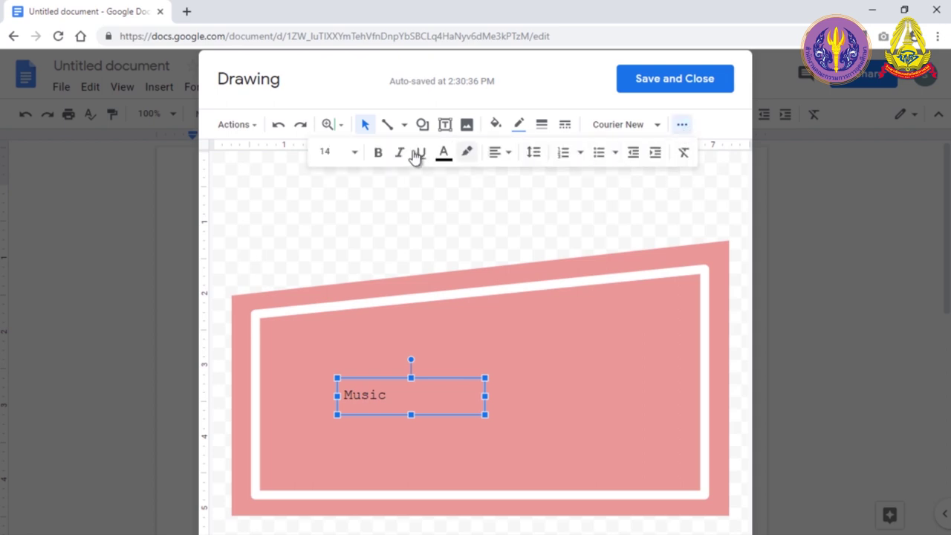
left_click(354, 153)
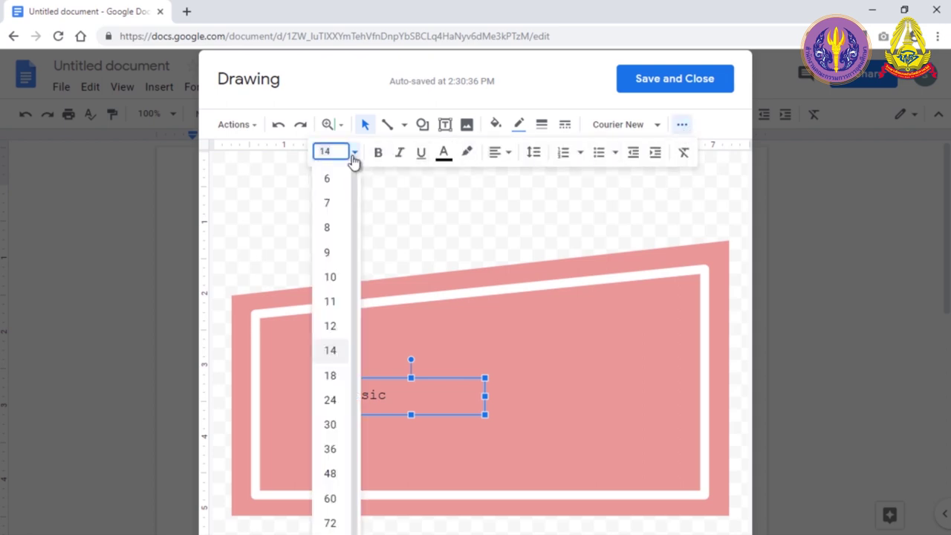
left_click(338, 385)
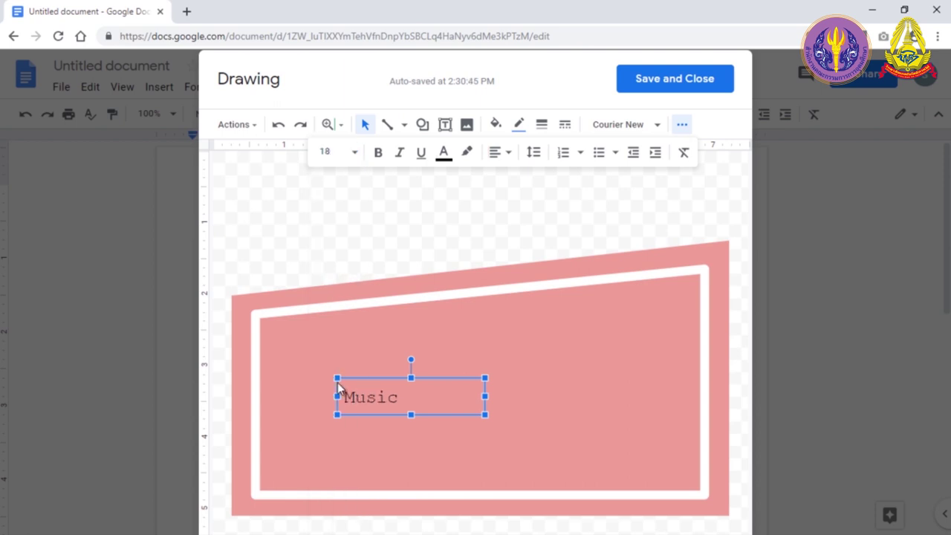
Step: Make the "Music" text bold and colour it dark red berry 3, then deselect the text box
left_click(381, 153)
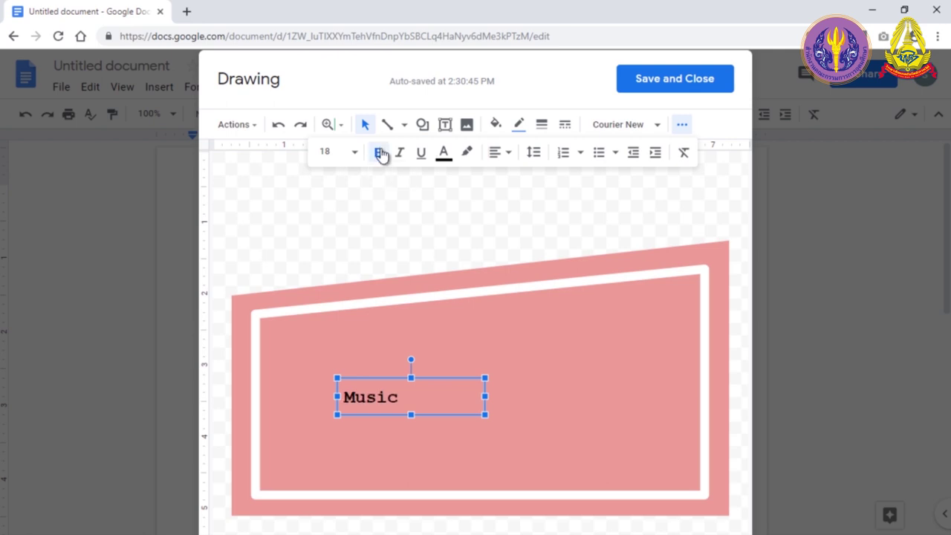
left_click(444, 156)
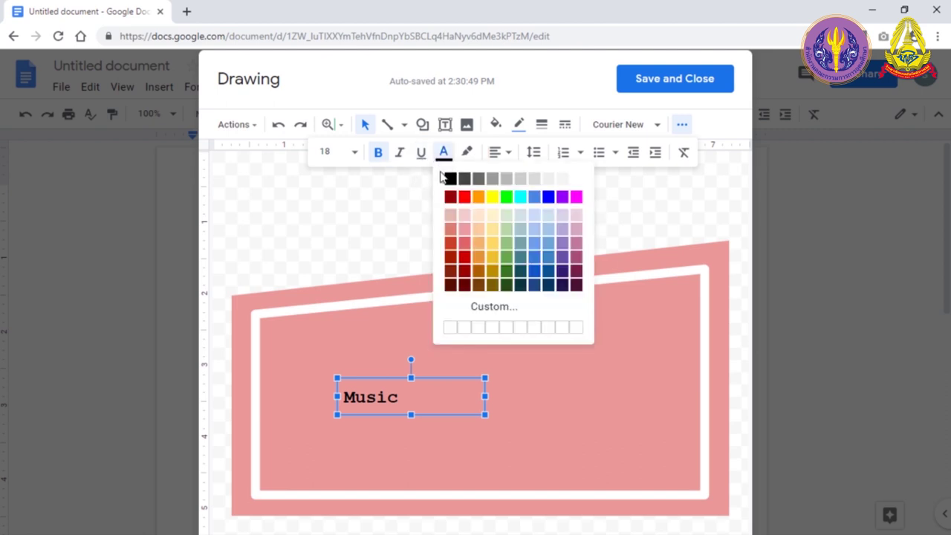
left_click(452, 286)
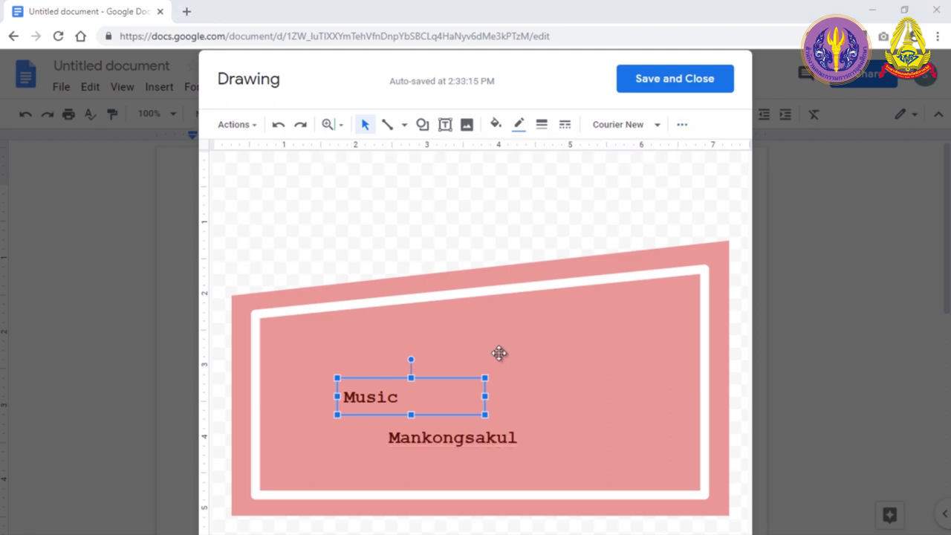
left_click(484, 256)
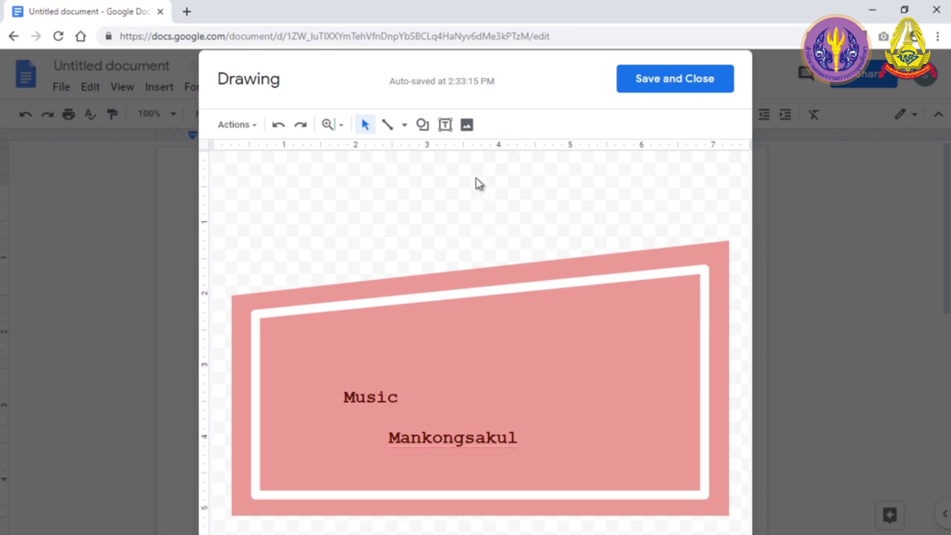
Step: Insert the "student" image into the drawing by uploading it from the computer's Pictures folder
left_click(469, 131)
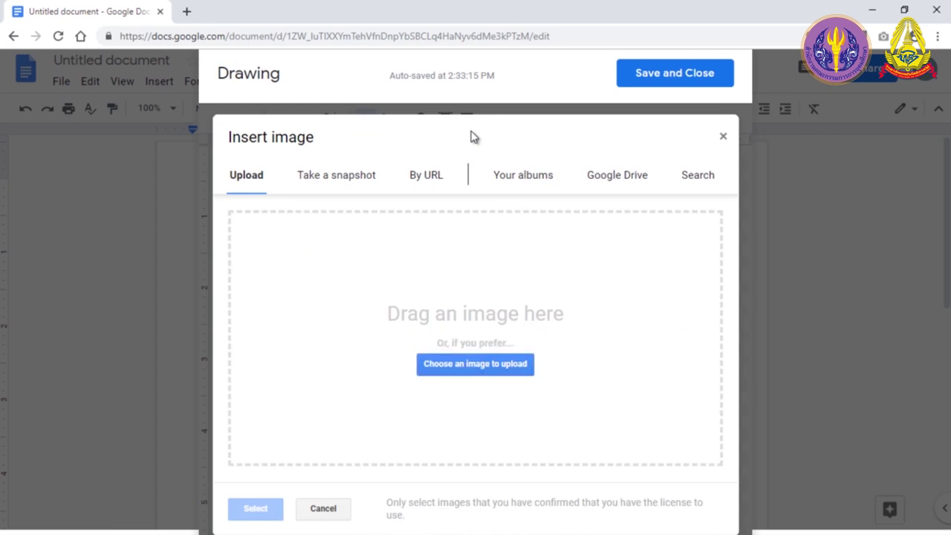
left_click(478, 365)
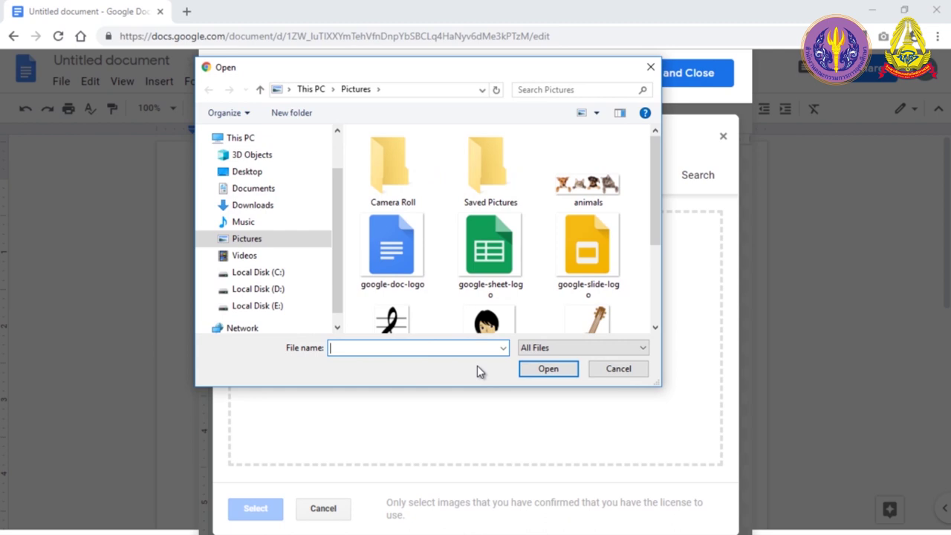
left_click(483, 329)
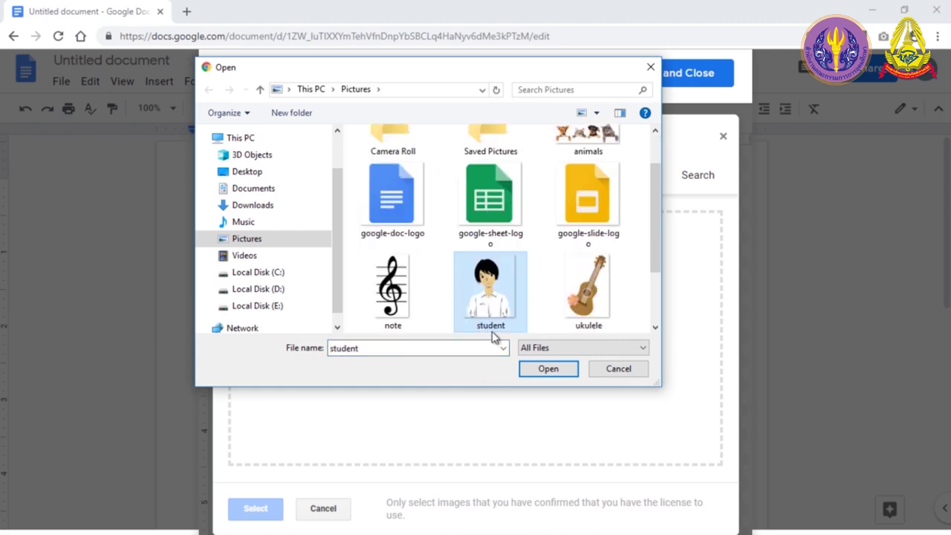
left_click(548, 369)
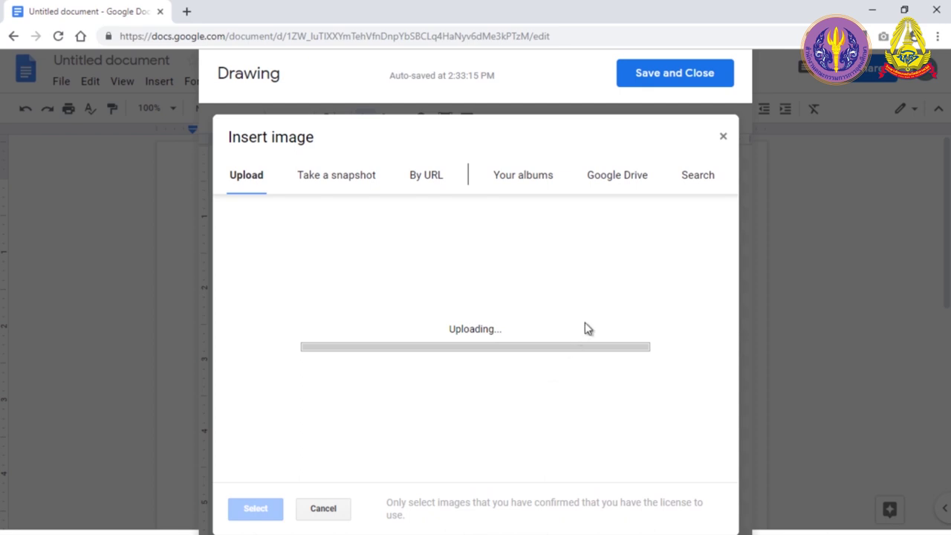
Step: Insert the image note.png into the drawing from the Google Docs folder in Google Drive
left_click(466, 122)
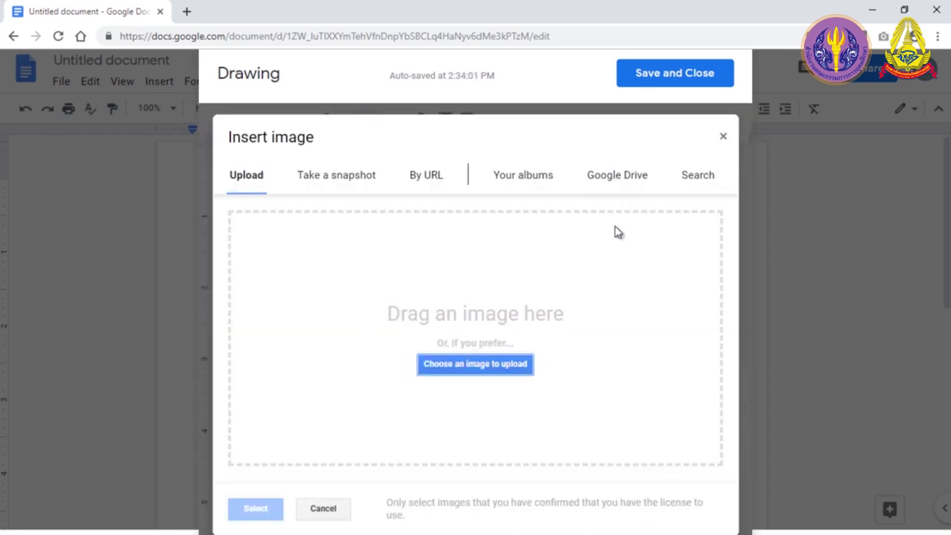
left_click(617, 186)
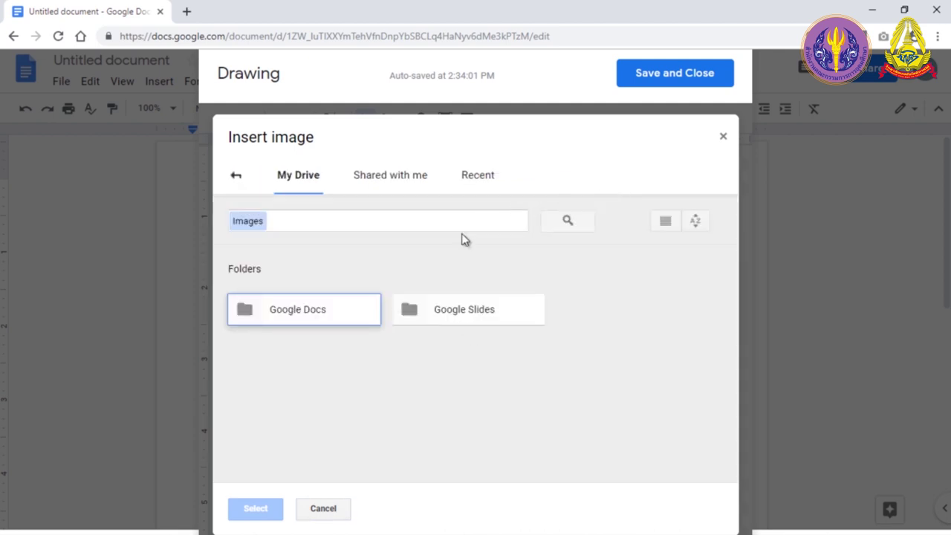
double_click(365, 313)
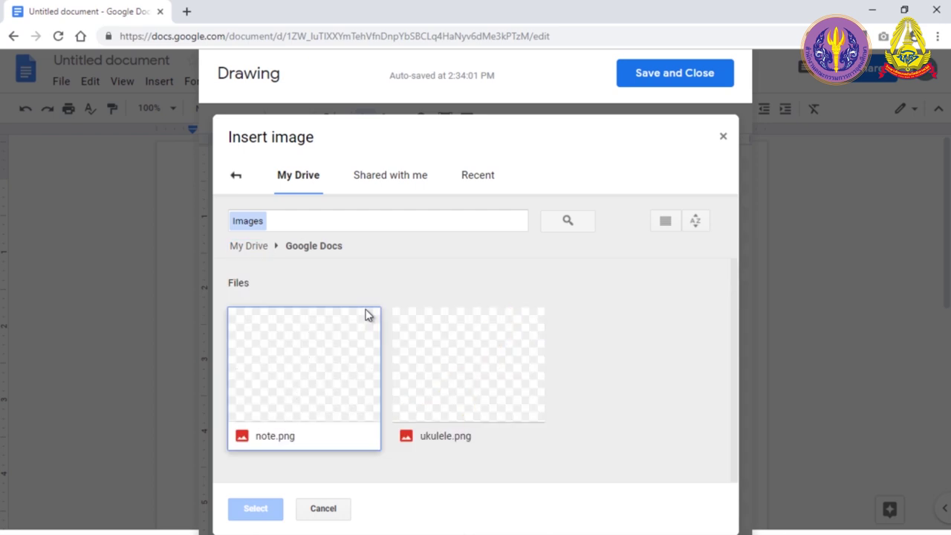
left_click(354, 358)
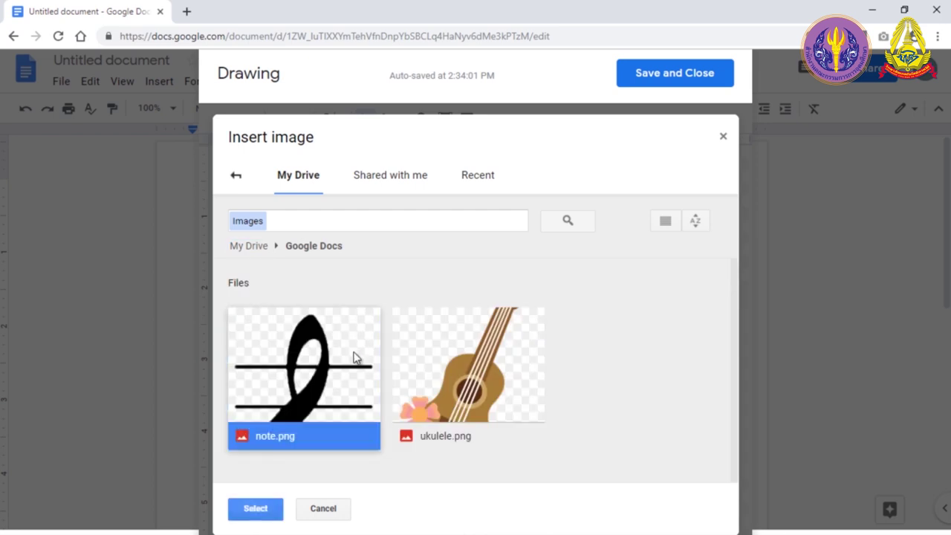
left_click(269, 511)
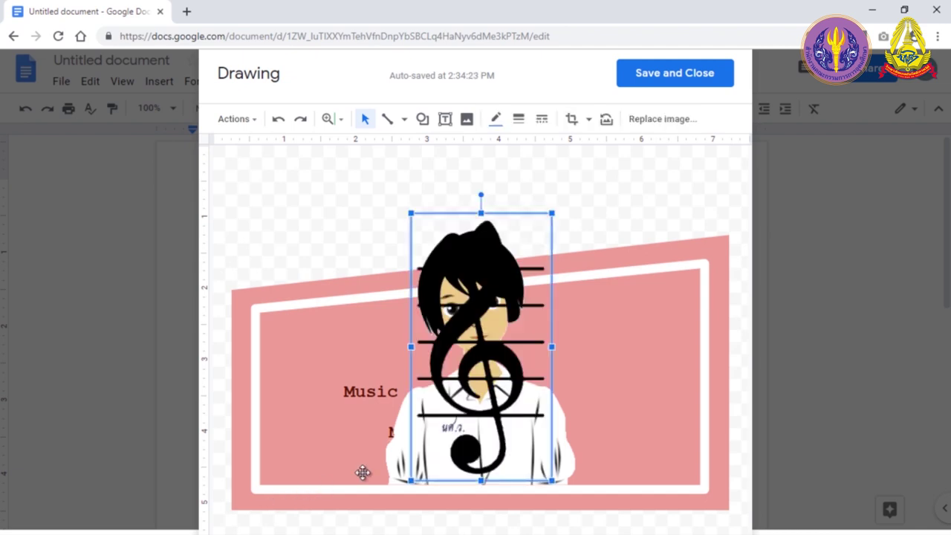
Step: Place the musical note image at the left end of the white frame and the student image at its right end
left_click_drag(454, 437, 305, 441)
left_click_drag(476, 451, 609, 459)
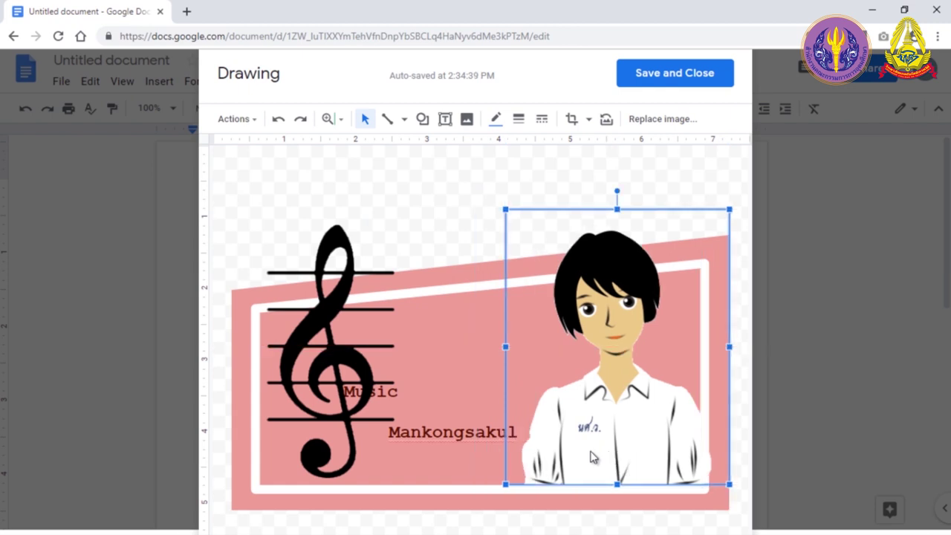
Step: Shrink the musical note image proportionally to about 1.4 by 2.7 inches so it fits inside the white frame
left_click(346, 413)
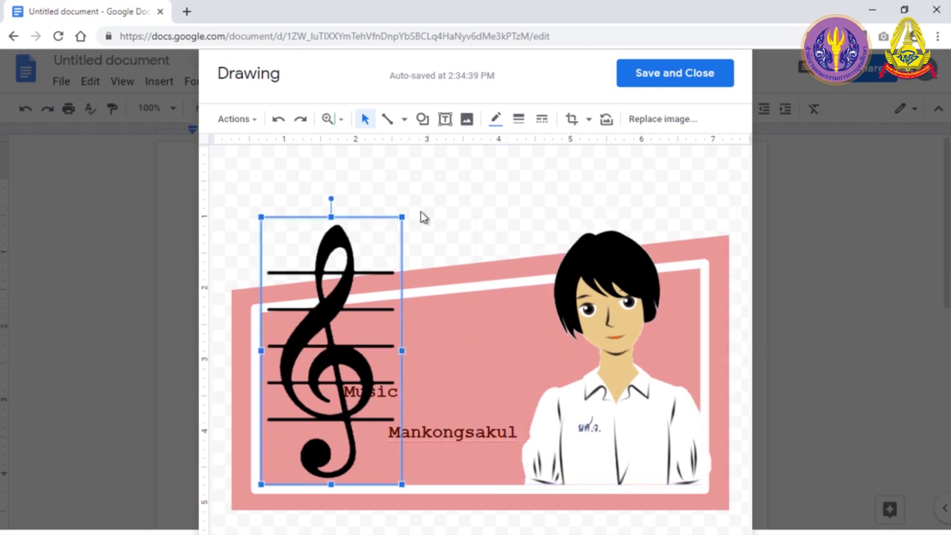
left_click_drag(402, 217, 356, 263)
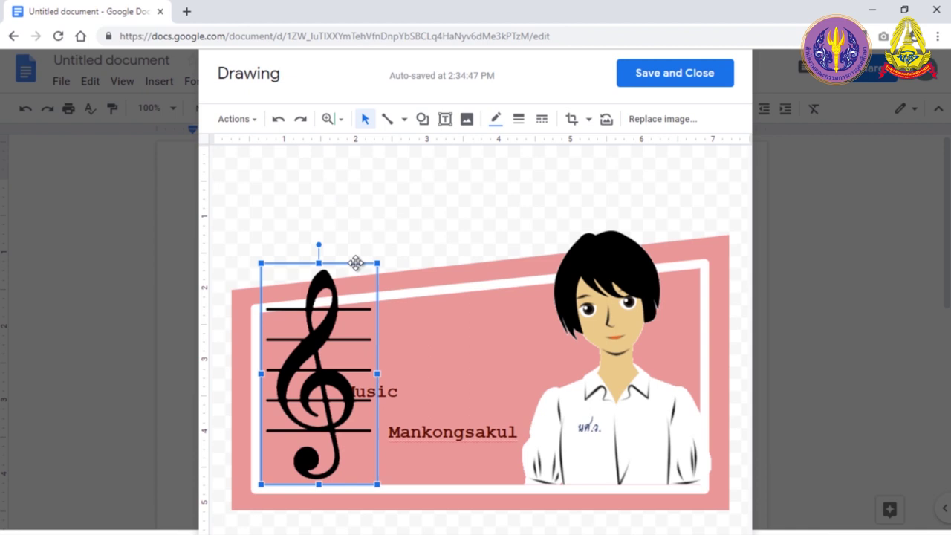
left_click_drag(377, 264, 359, 297)
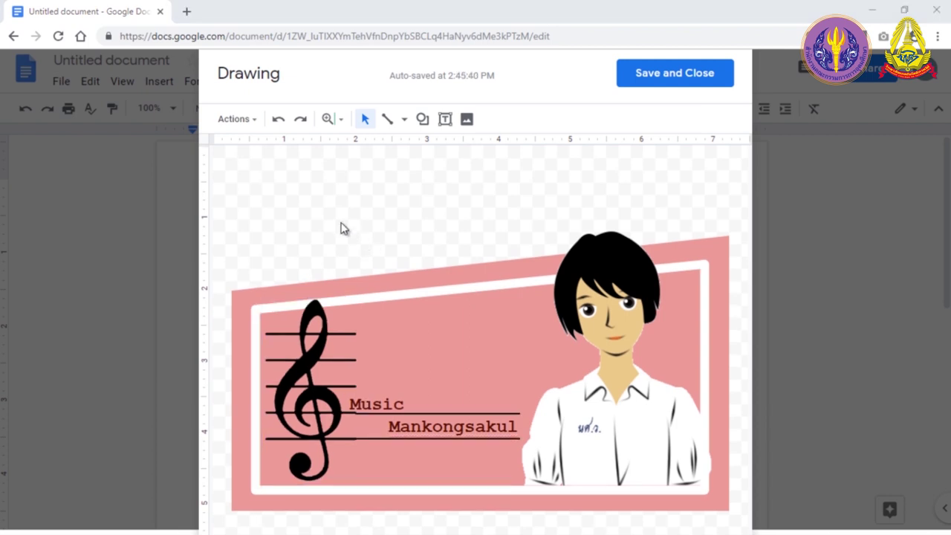
Step: Open the options for downloading the drawing
left_click(255, 126)
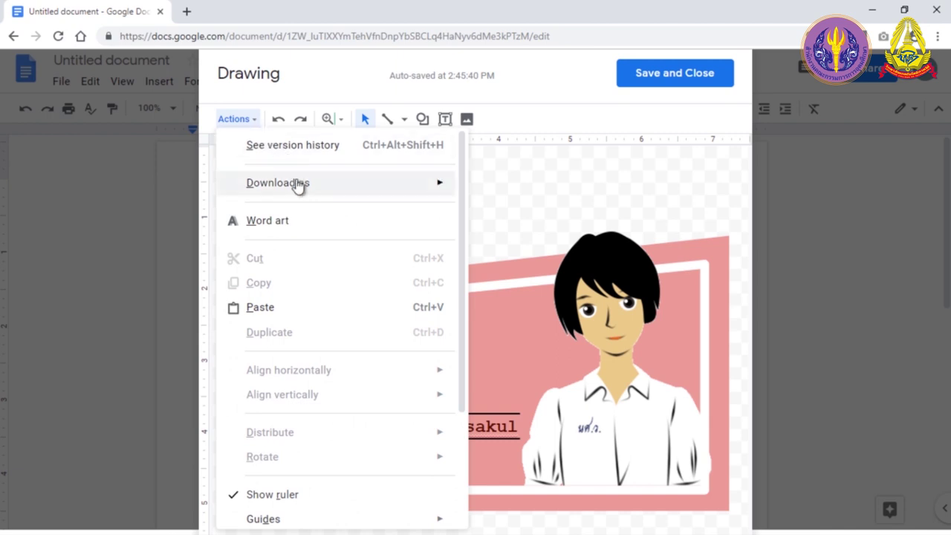